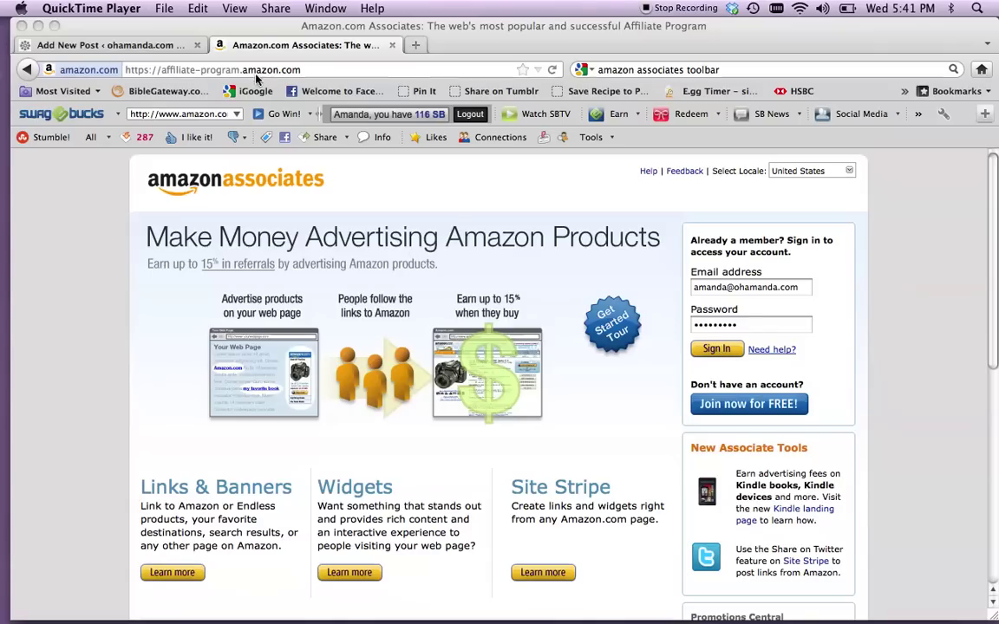
Sign in to Amazon Associates, search for 'kindle', and get the link for the Kindle Wi-Fi result
left_click(715, 349)
left_click(730, 352)
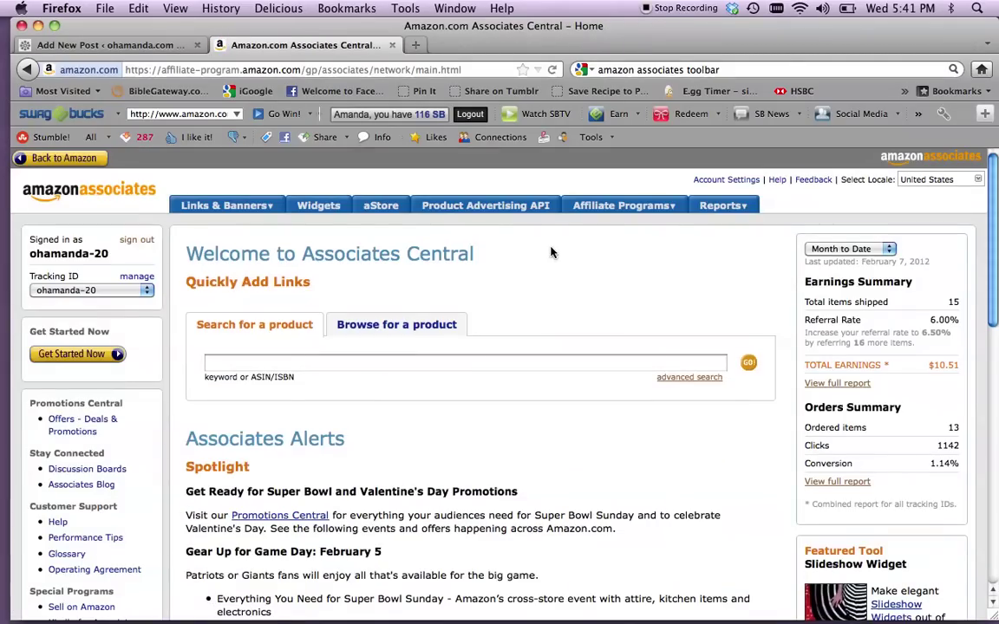
left_click(474, 358)
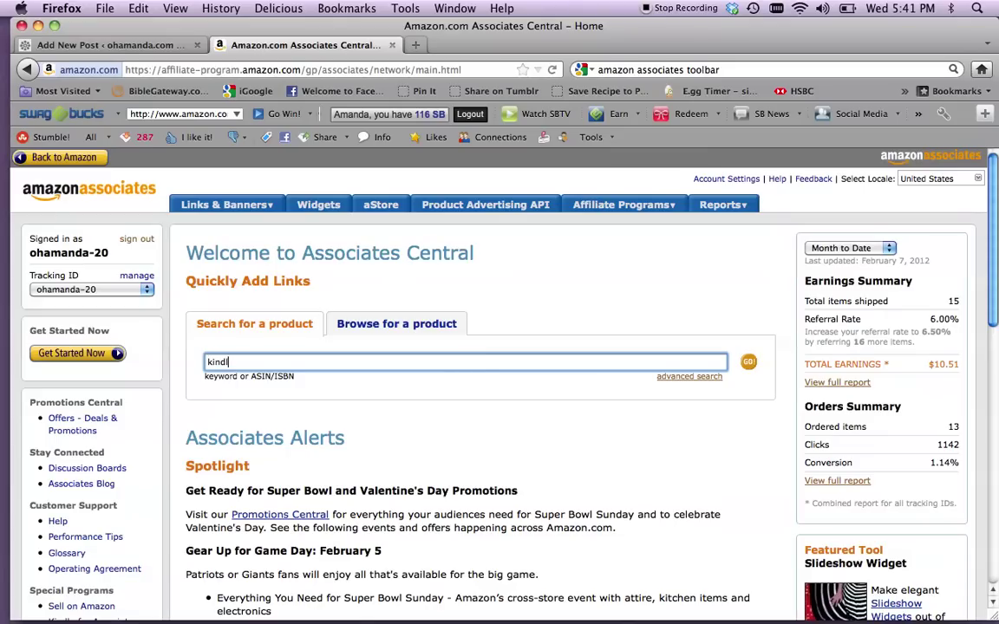
left_click(749, 363)
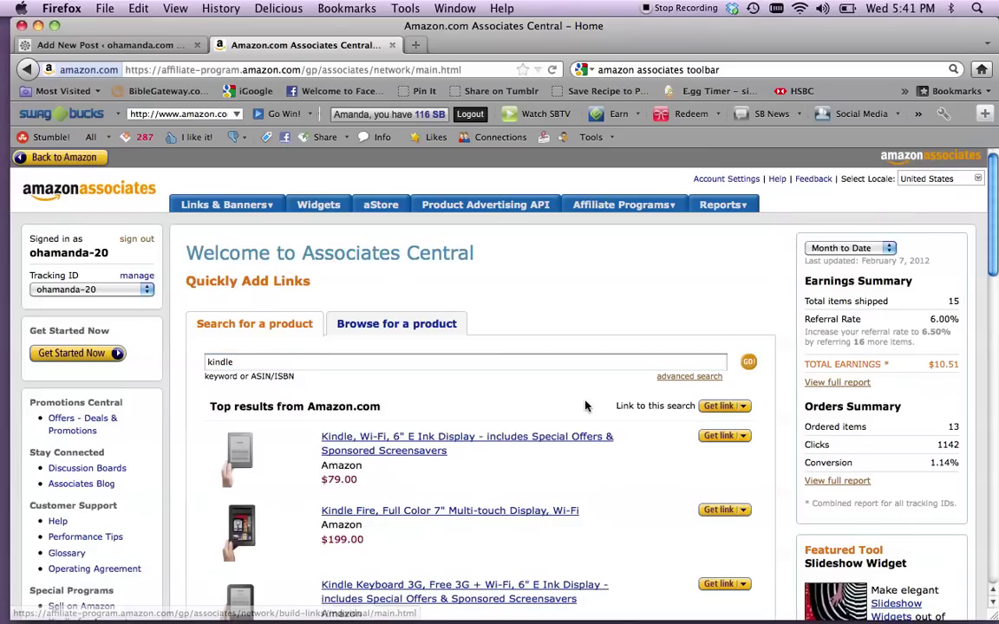
scroll(585, 406, "down", 1)
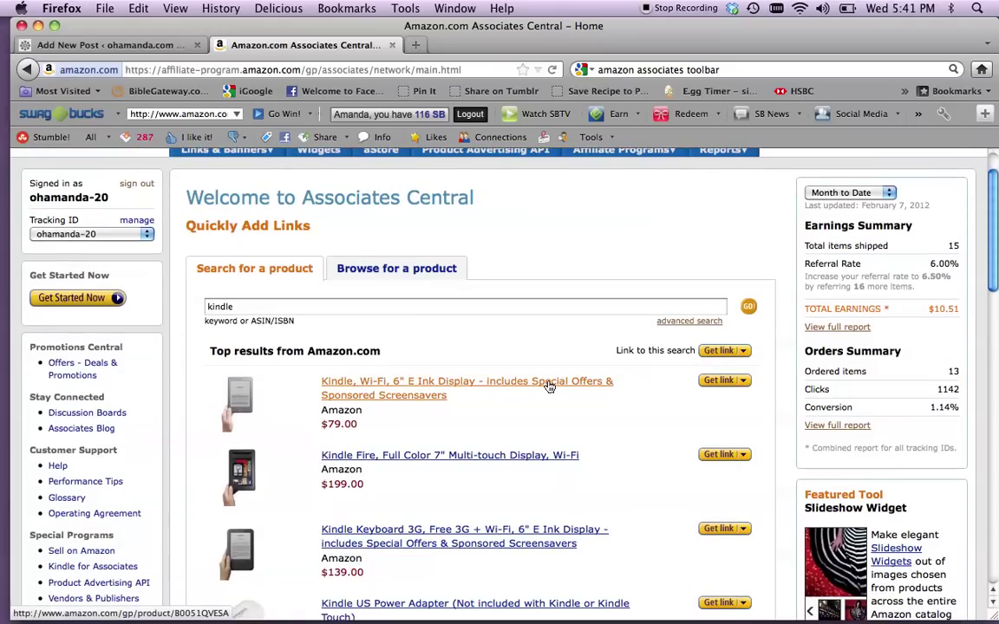
left_click(743, 381)
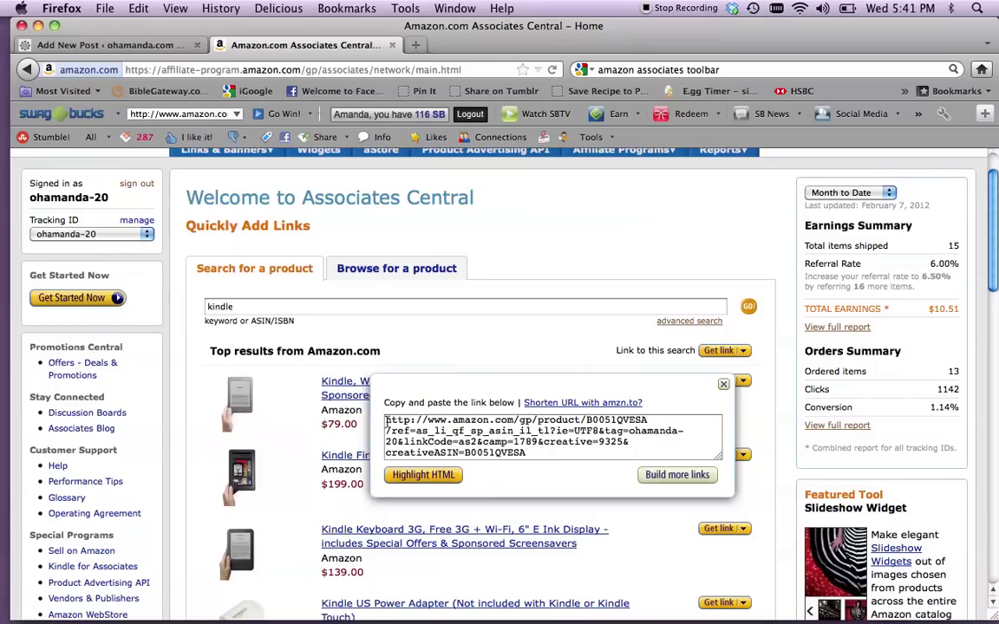
left_click(723, 384)
Build a Text Only link reading 'Kindle' for the Kindle Wi-Fi, select its HTML, and return to WordPress
left_click(722, 385)
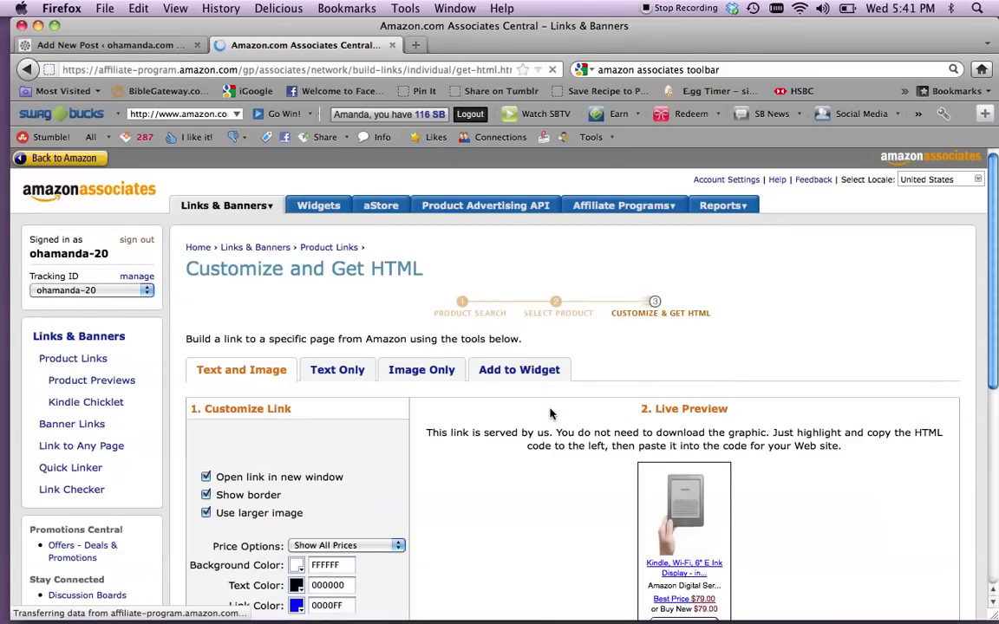
scroll(555, 415, "down", 3)
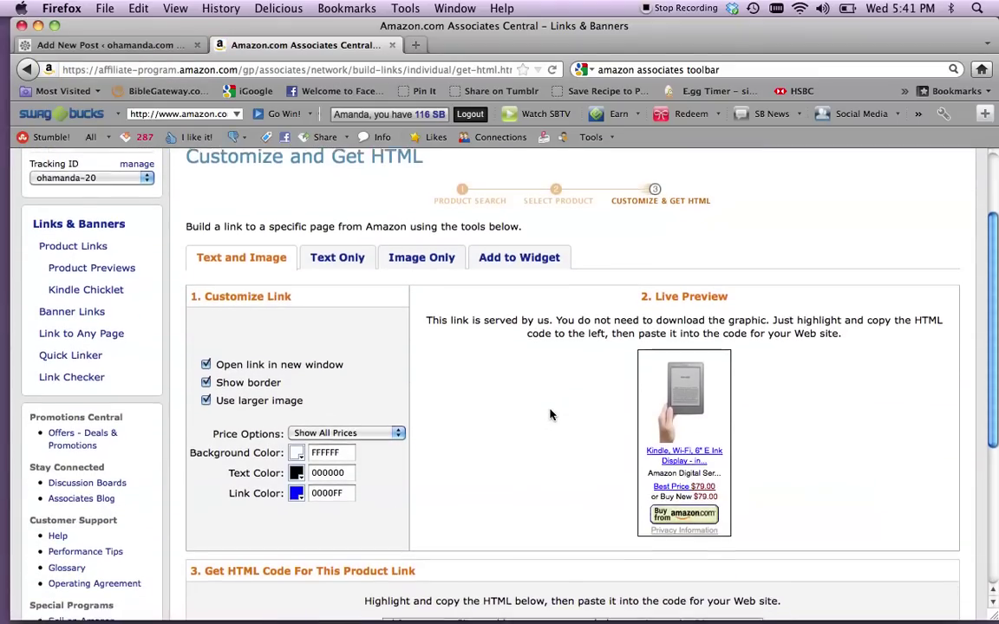
scroll(550, 415, "down", 1)
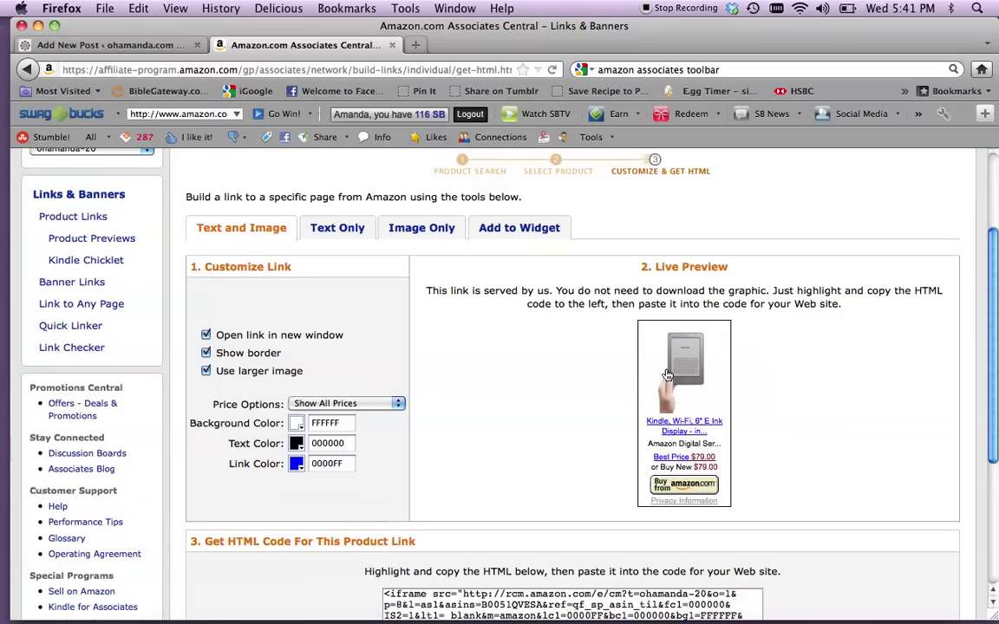
left_click(338, 229)
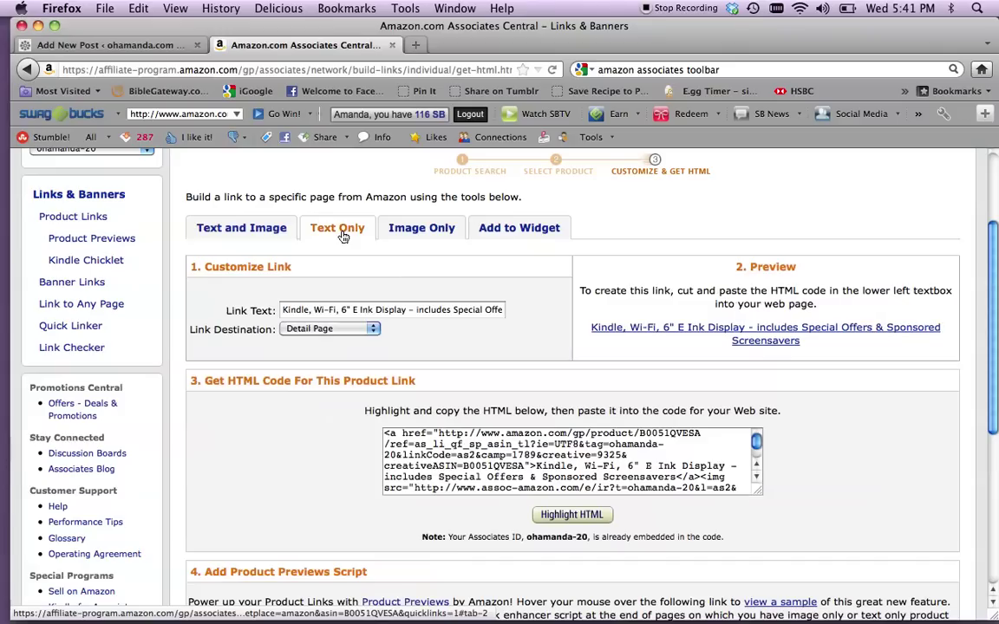
left_click(400, 313)
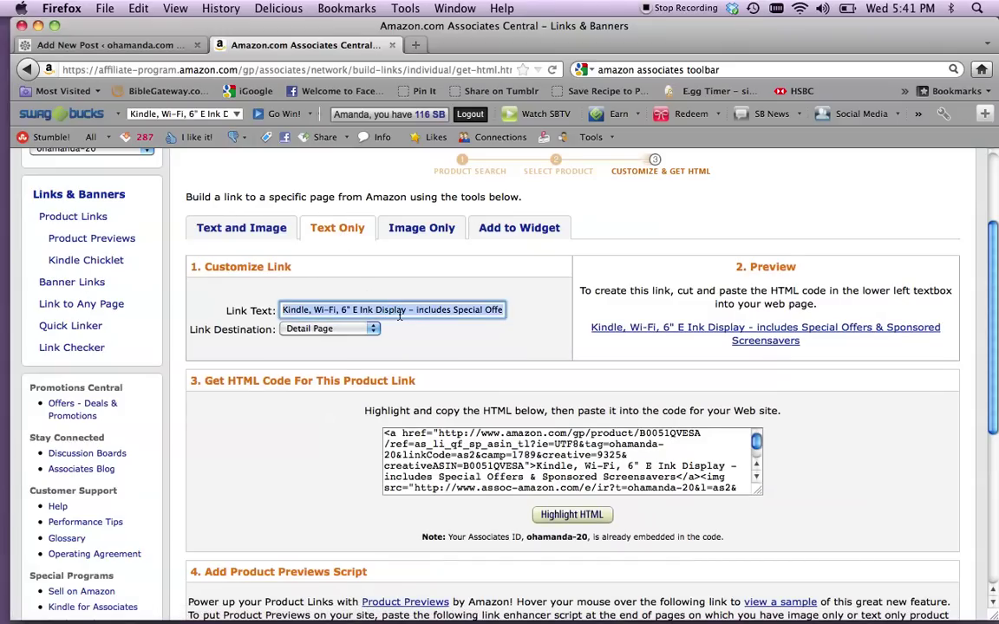
type("Kindle")
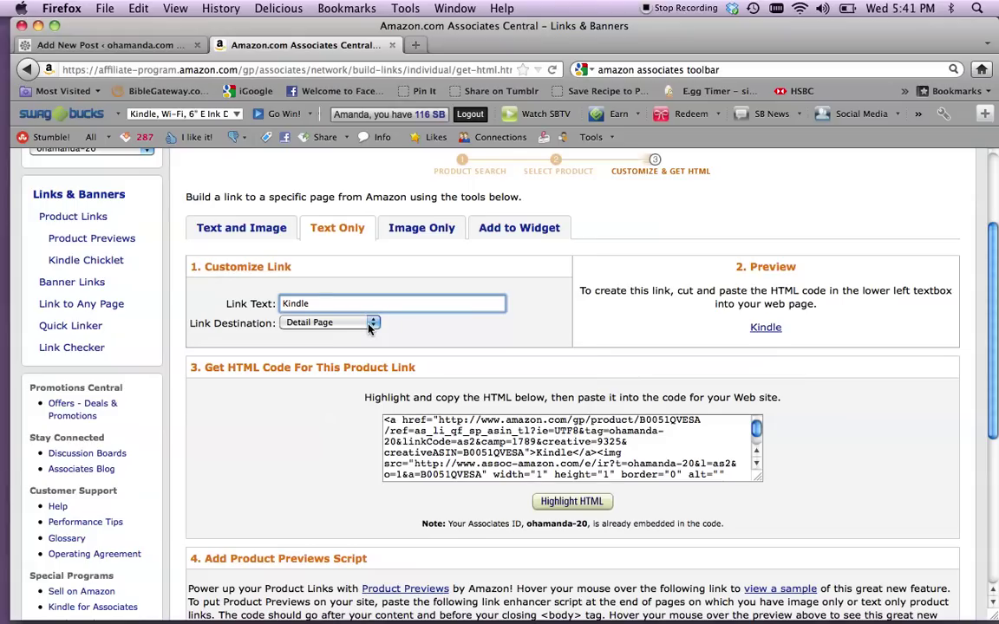
left_click(572, 502)
key("ctrl+c")
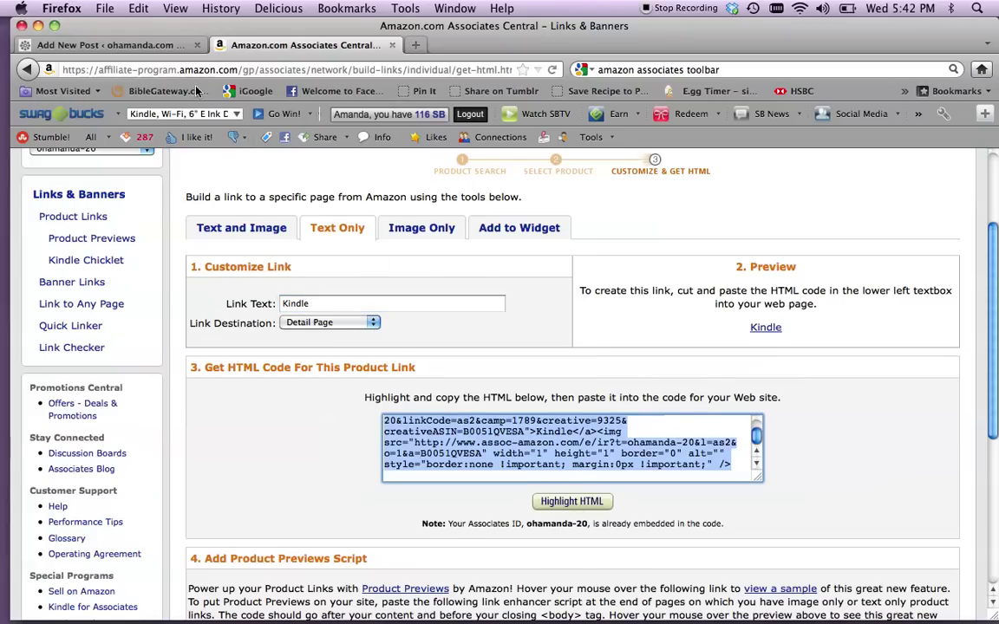
left_click(129, 42)
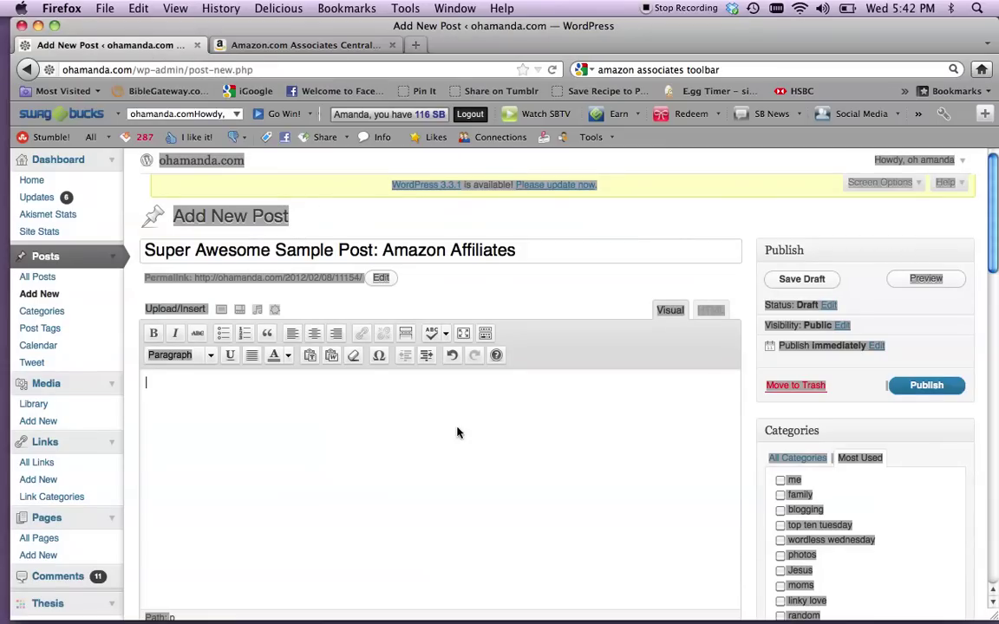
Write the first line and paste the Kindle affiliate link code after 'I love my' in HTML view
type("This is the best thing ever. I love my")
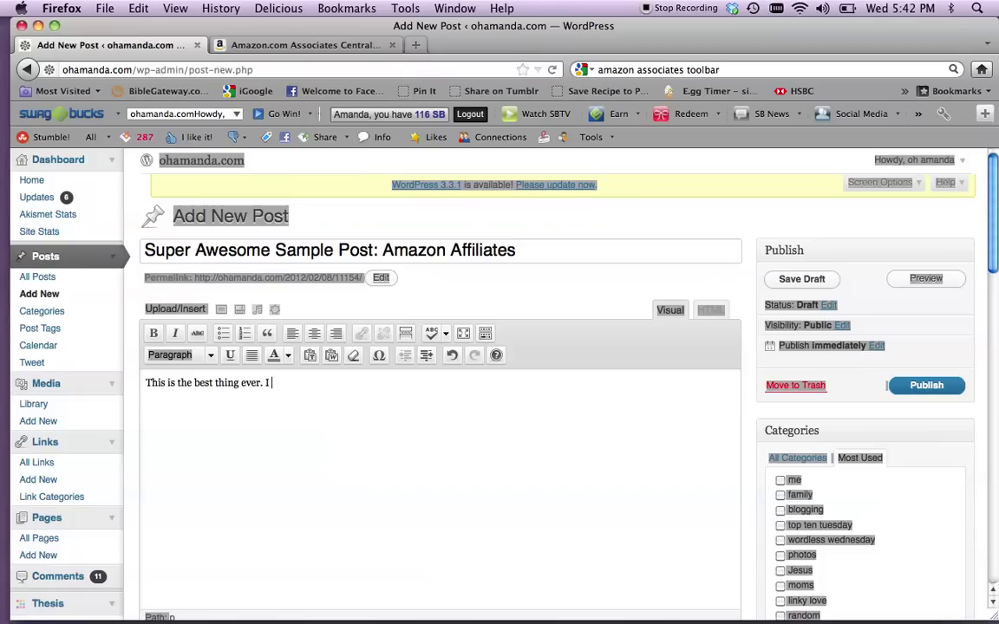
left_click(710, 314)
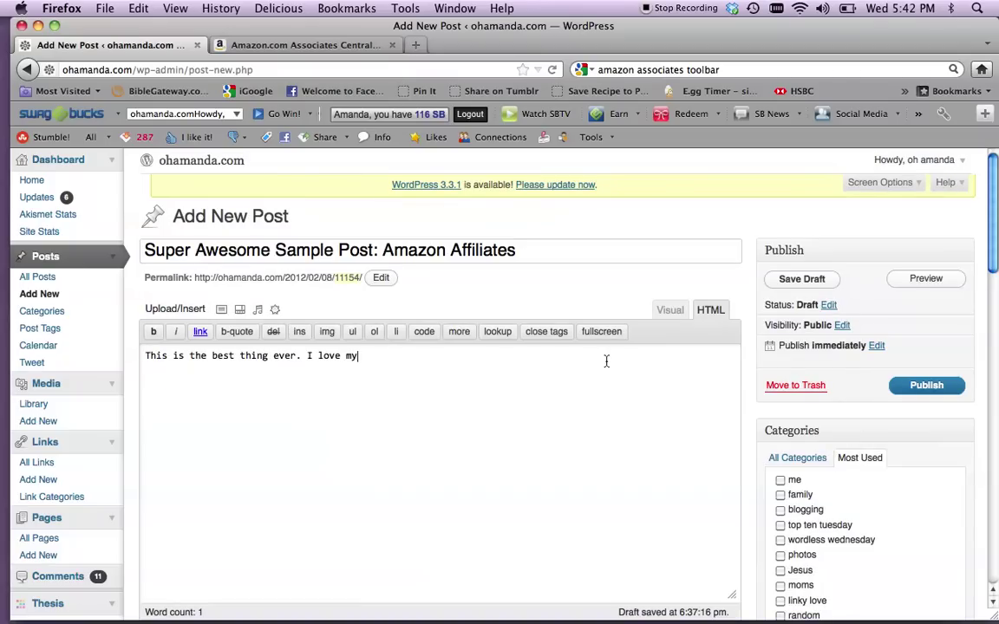
key("ctrl+v")
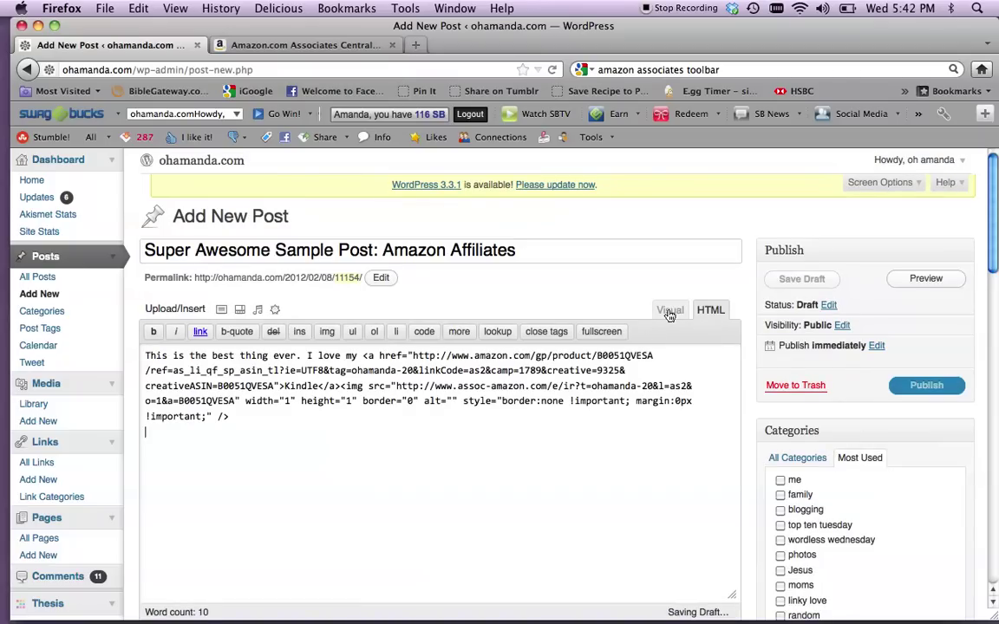
left_click(669, 312)
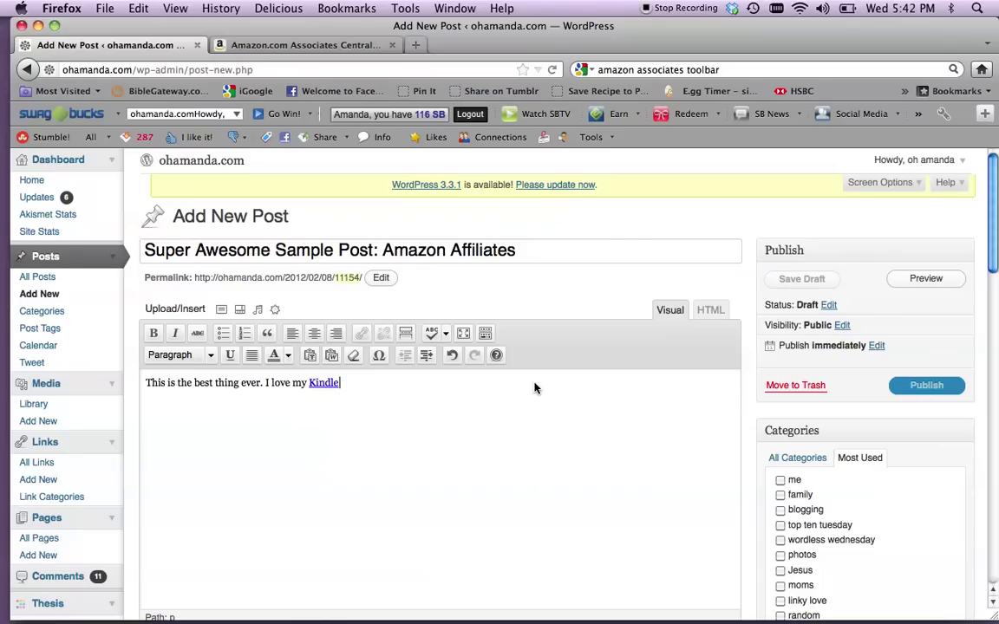
Add a second 'I love my Kindle!' line and replace its 'Kindle' with the affiliate link code
type("! ")
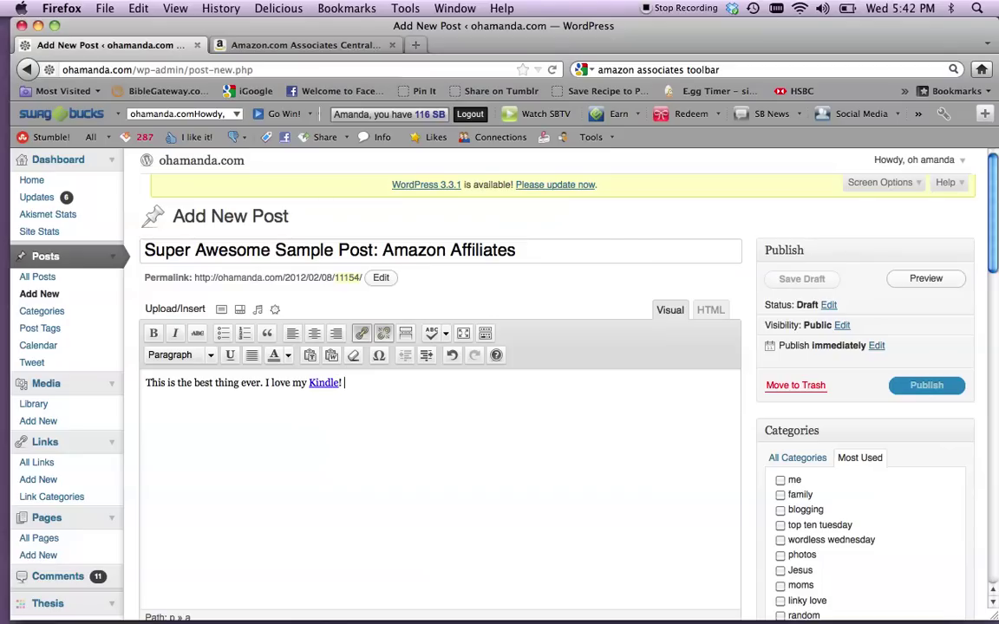
type("I love m")
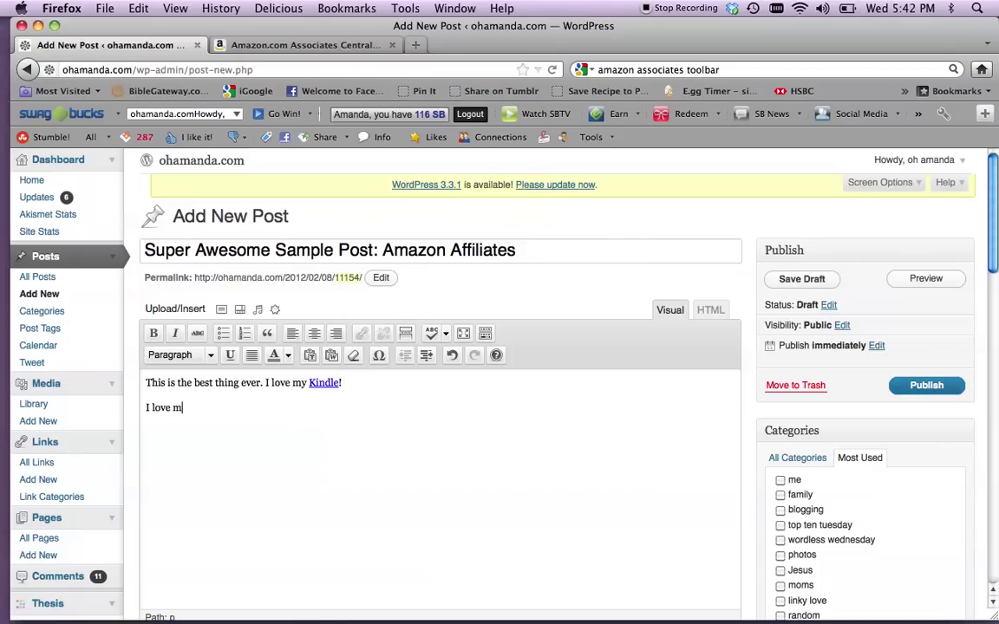
type("y Kindle!")
left_click(709, 310)
double_click(218, 417)
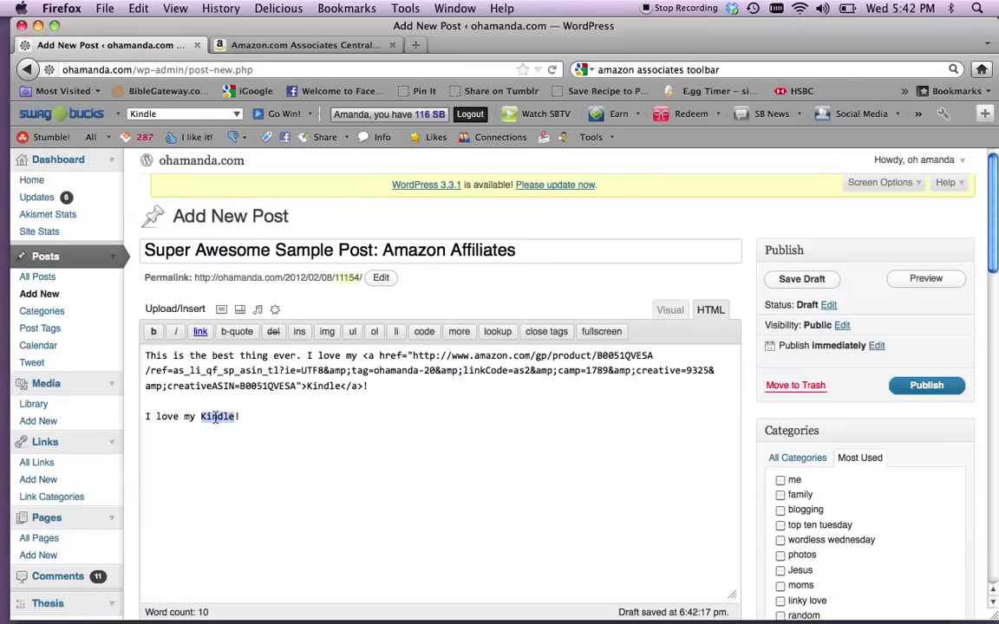
key("super+v")
key("BackSpace")
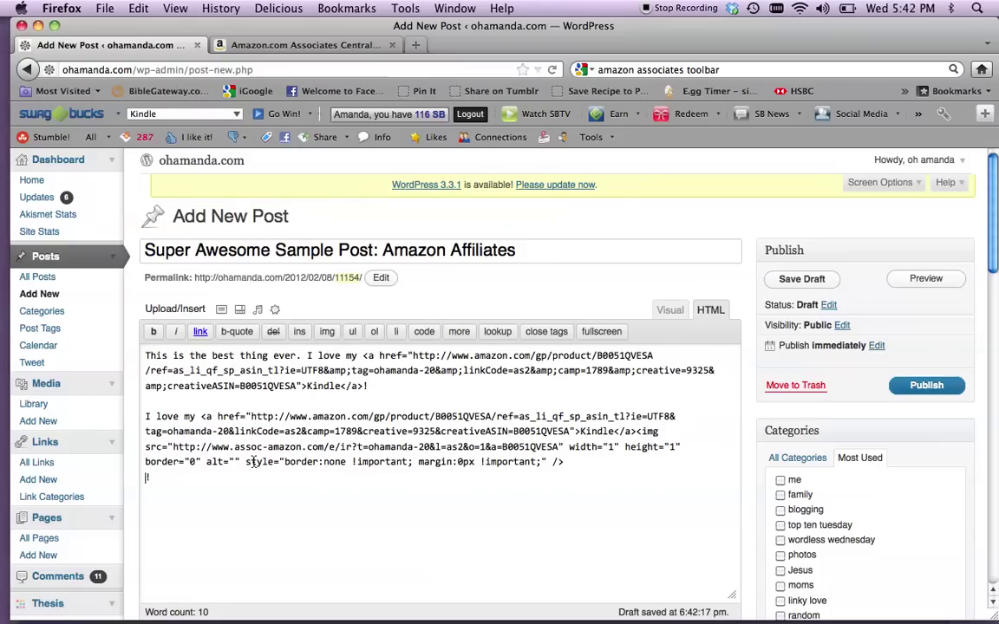
left_click(663, 314)
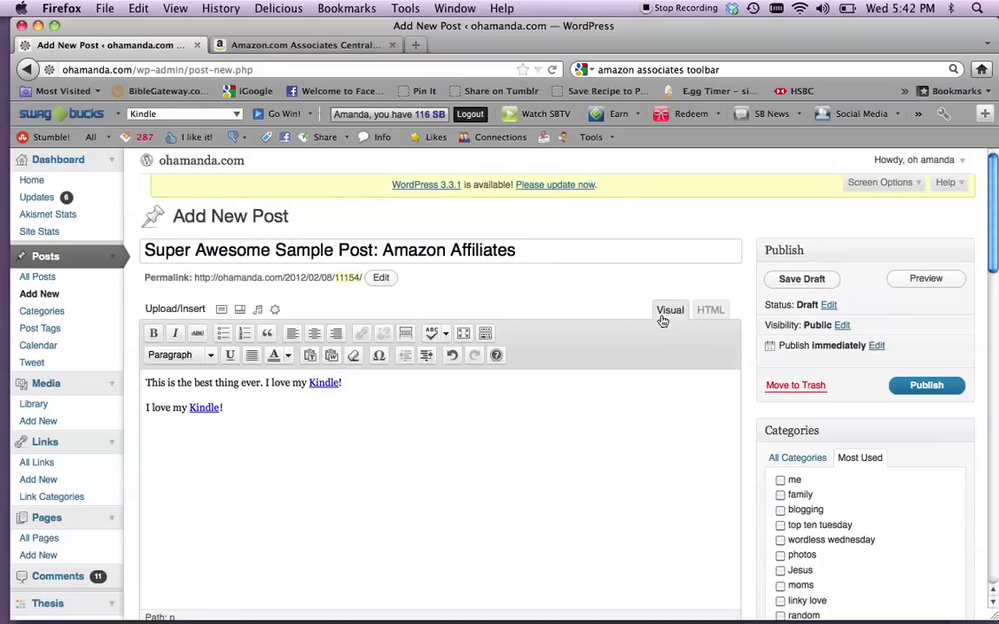
Leave the link builder for the $79 Kindle product page, then go to the Associates Central home page
left_click(356, 45)
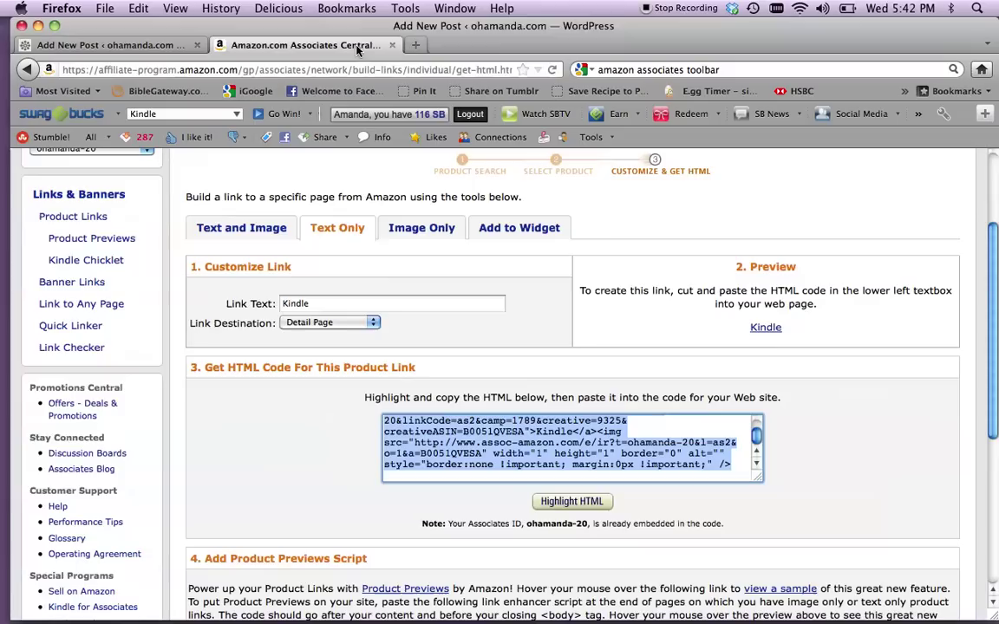
scroll(425, 404, "up", 5)
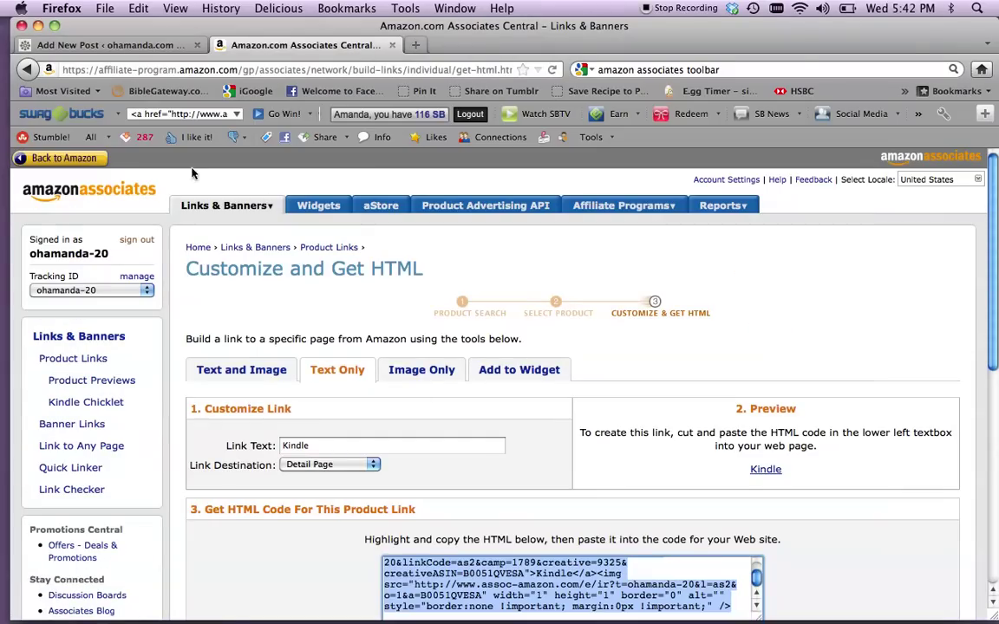
left_click(91, 159)
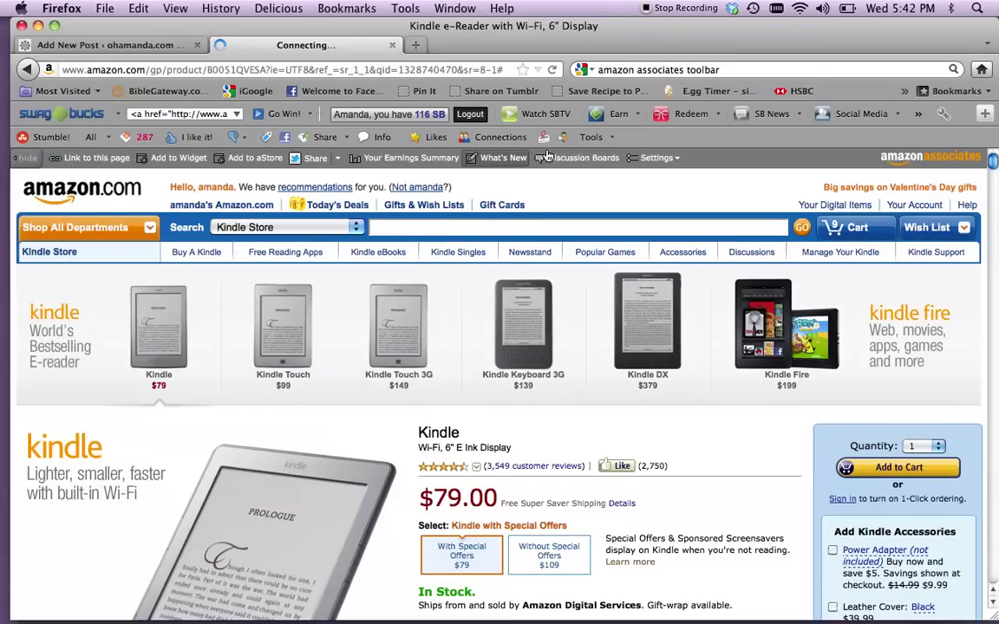
left_click(677, 159)
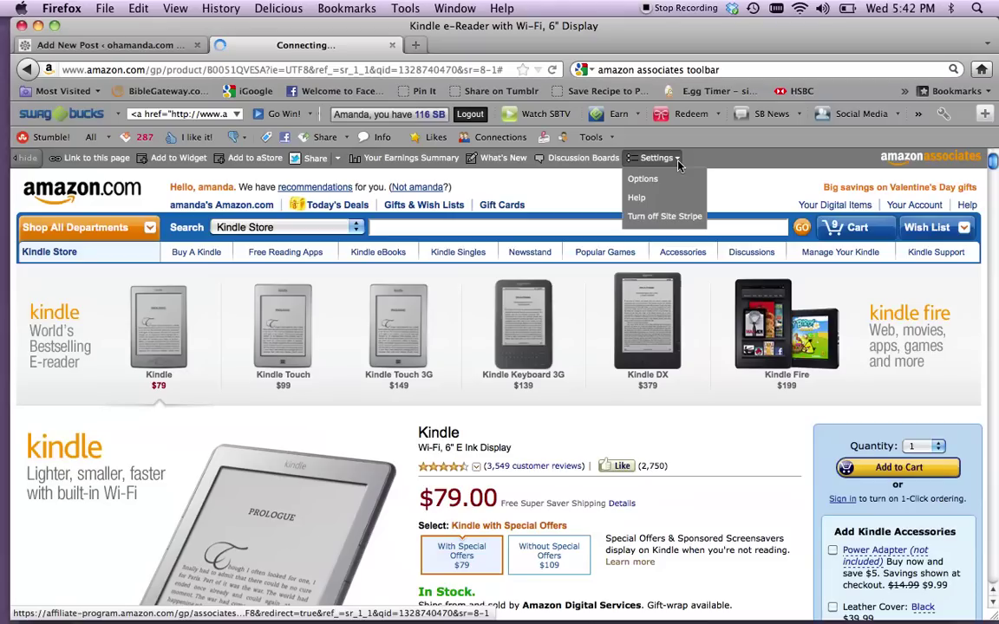
left_click(685, 222)
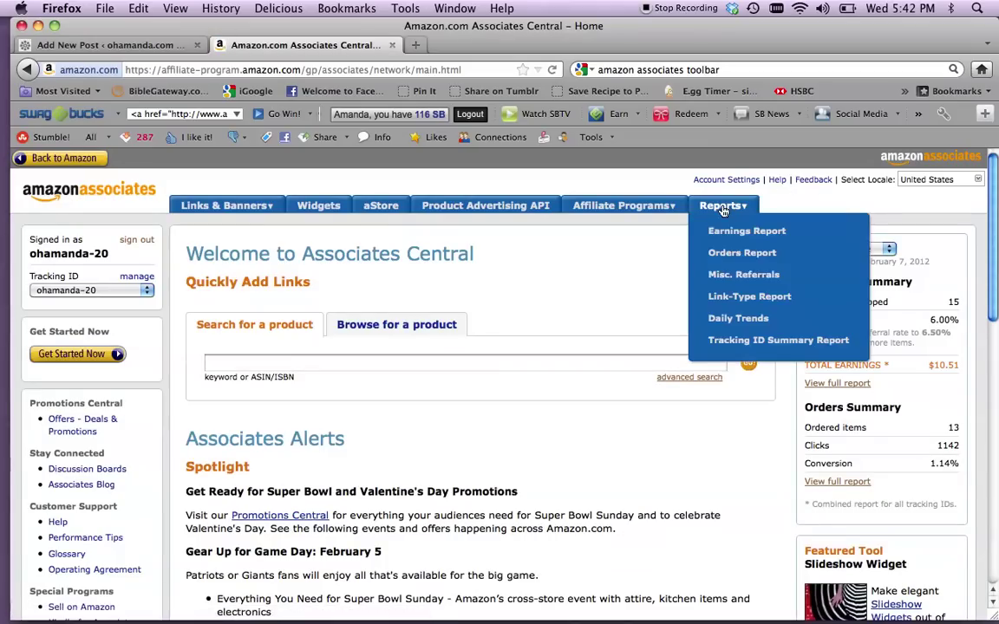
View Your Associates Account settings, then go back to the $79 Kindle Wi-Fi product page
mouse_move(665, 212)
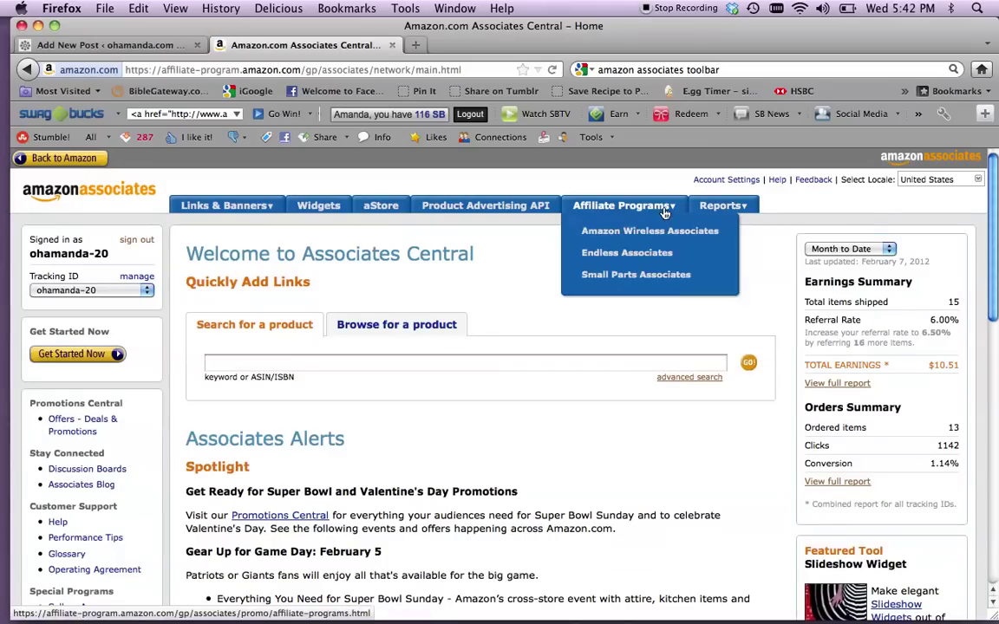
left_click(729, 180)
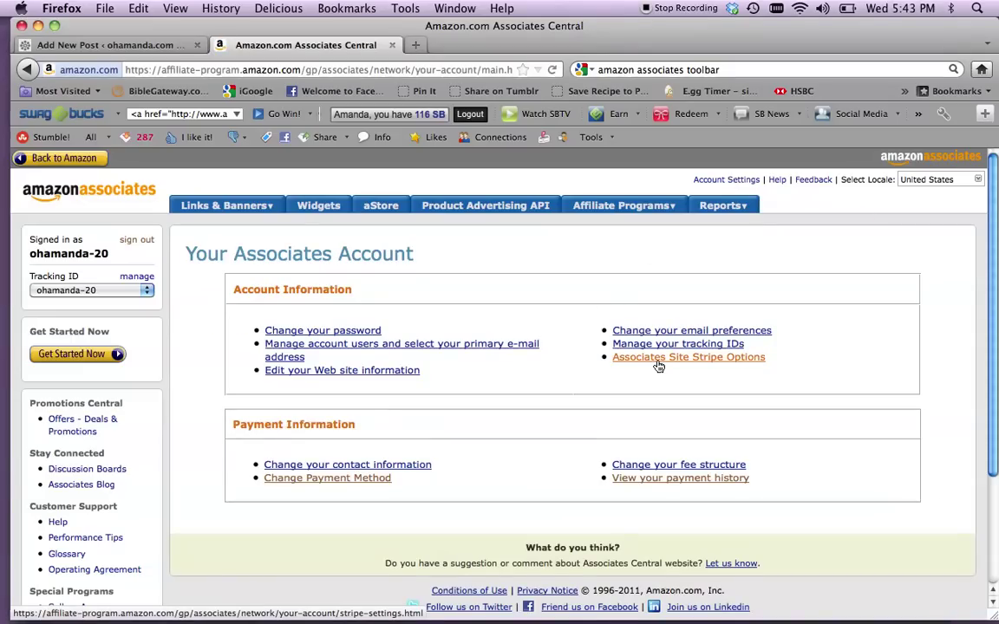
left_click(69, 164)
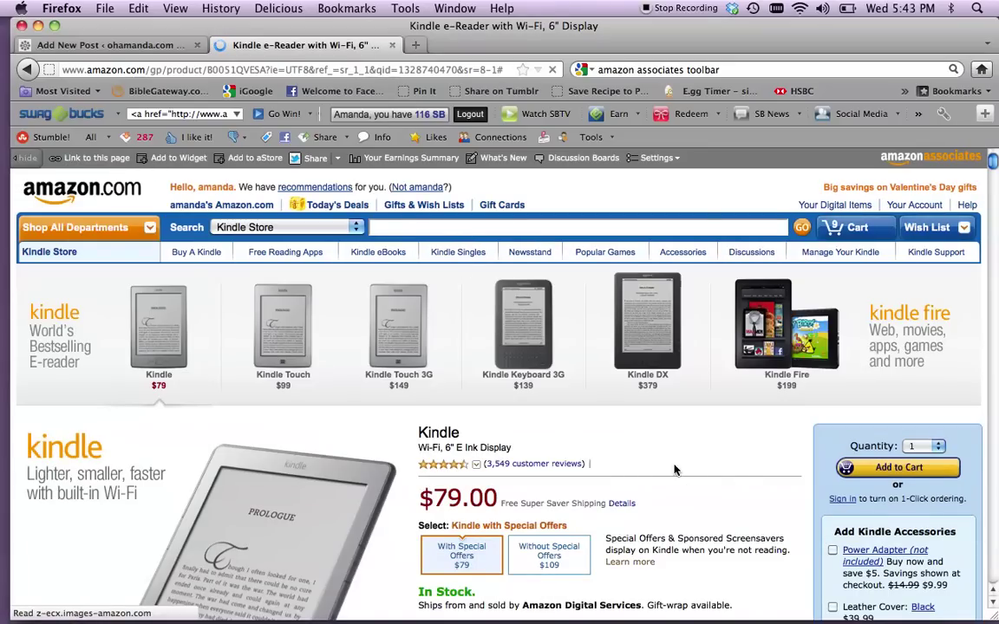
Create Image Only link code for this Kindle page at Large Image size and select the HTML
left_click(98, 158)
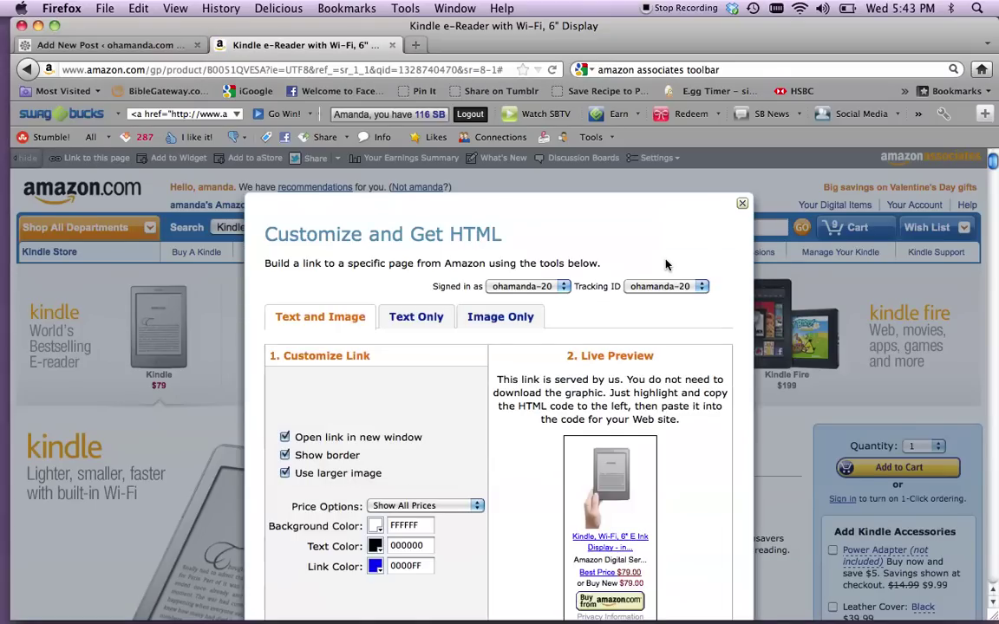
scroll(666, 264, "down", 2)
scroll(666, 265, "down", 2)
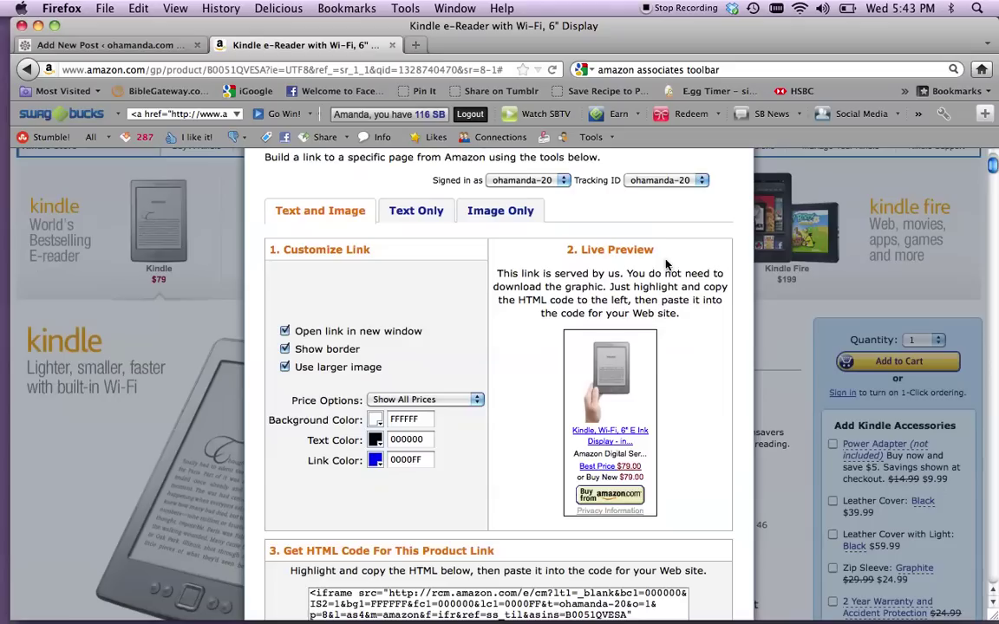
left_click(420, 217)
left_click(500, 212)
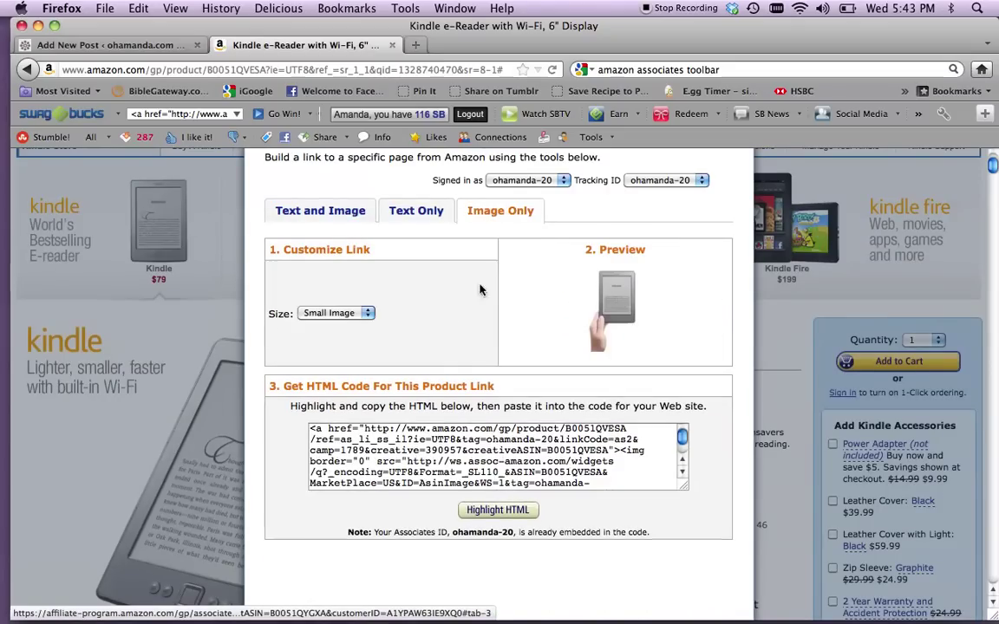
left_click(368, 314)
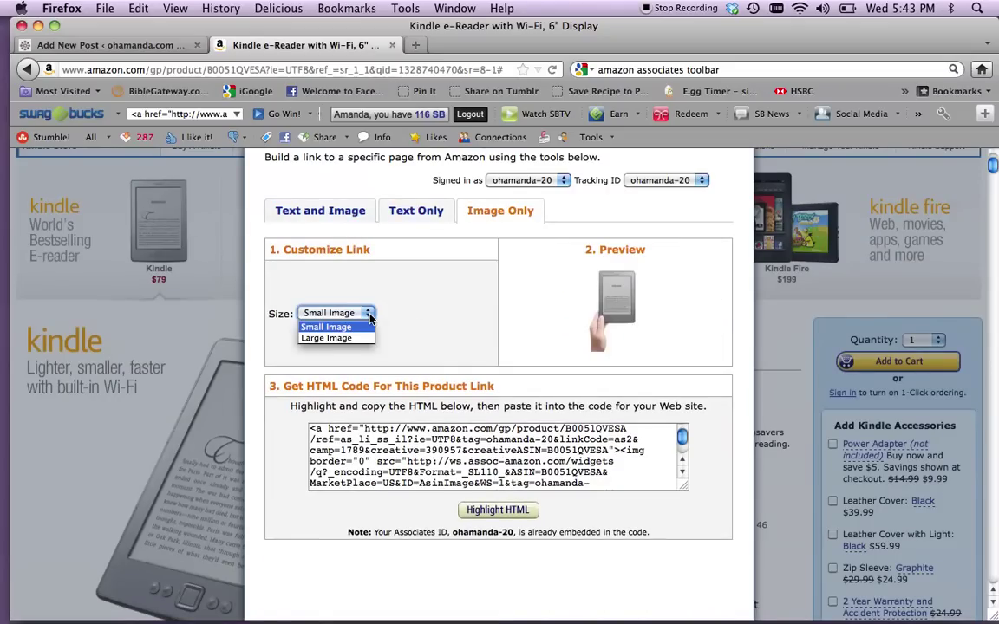
left_click(351, 339)
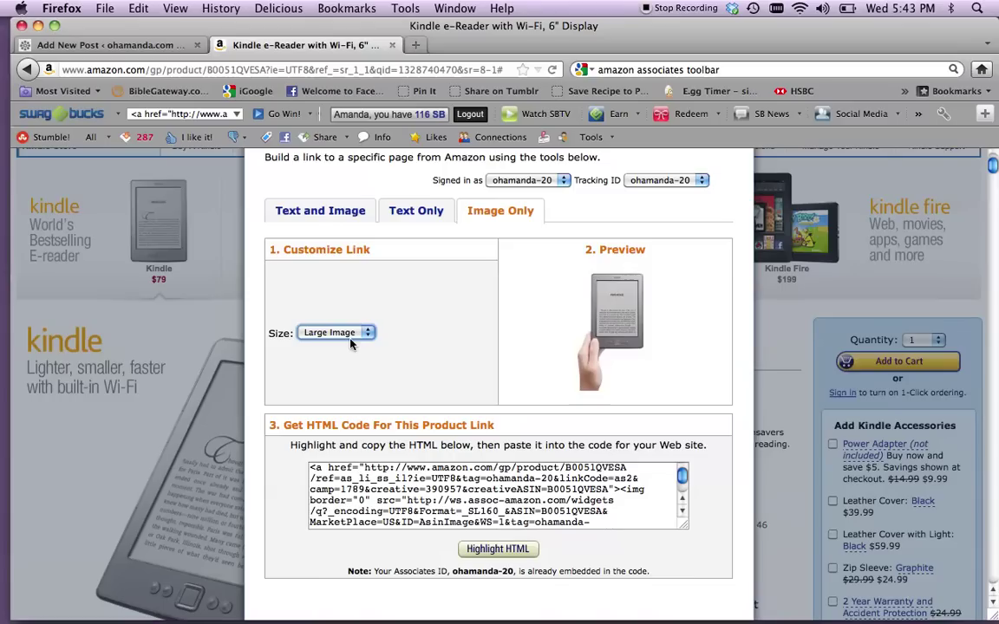
left_click(453, 508)
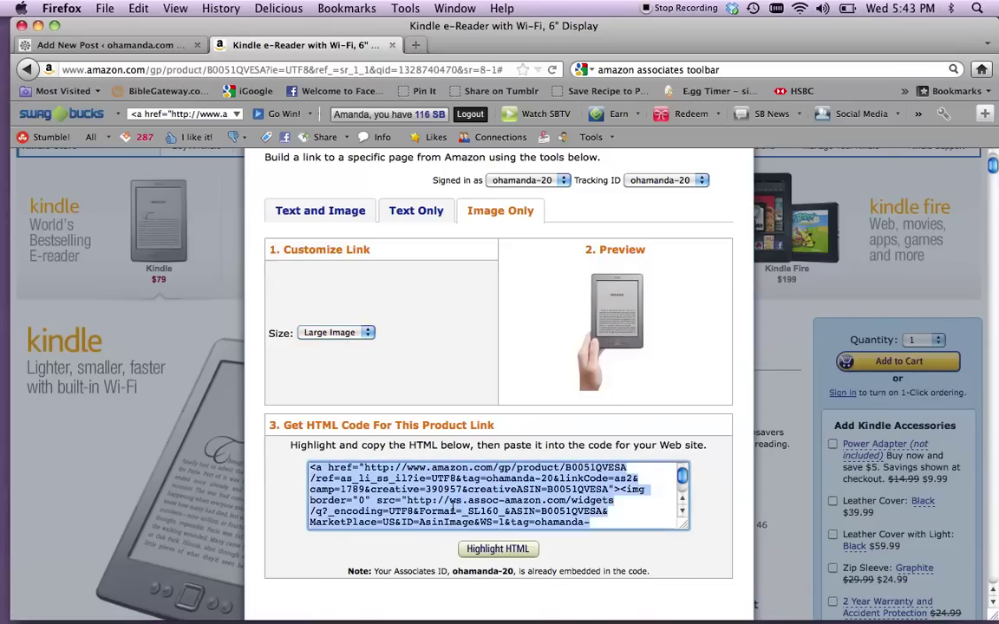
Paste the Large Image Kindle link code below the two text lines in the draft's HTML view
left_click(142, 45)
left_click(709, 310)
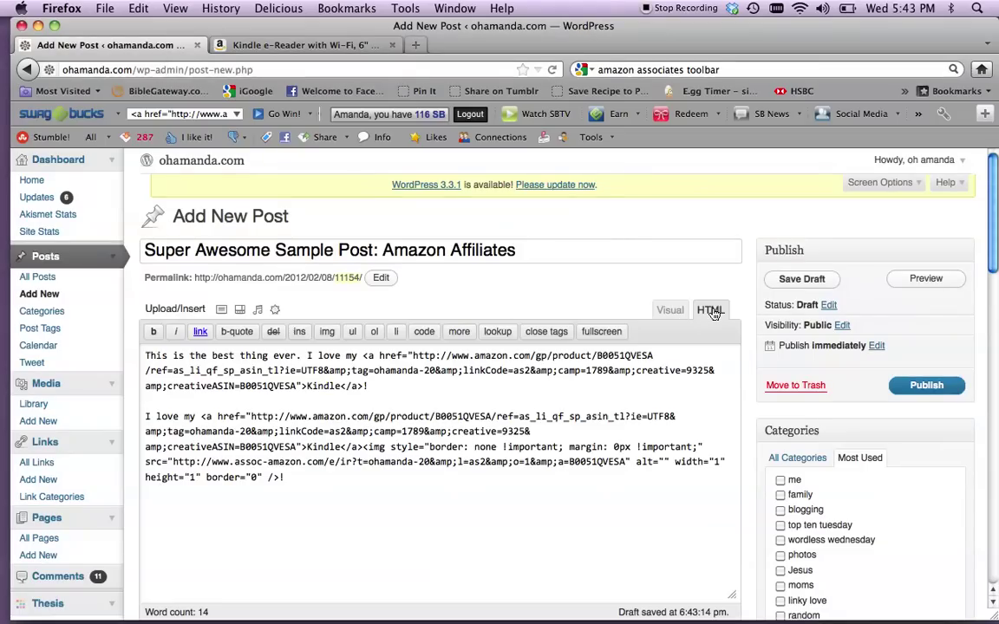
key("super+v")
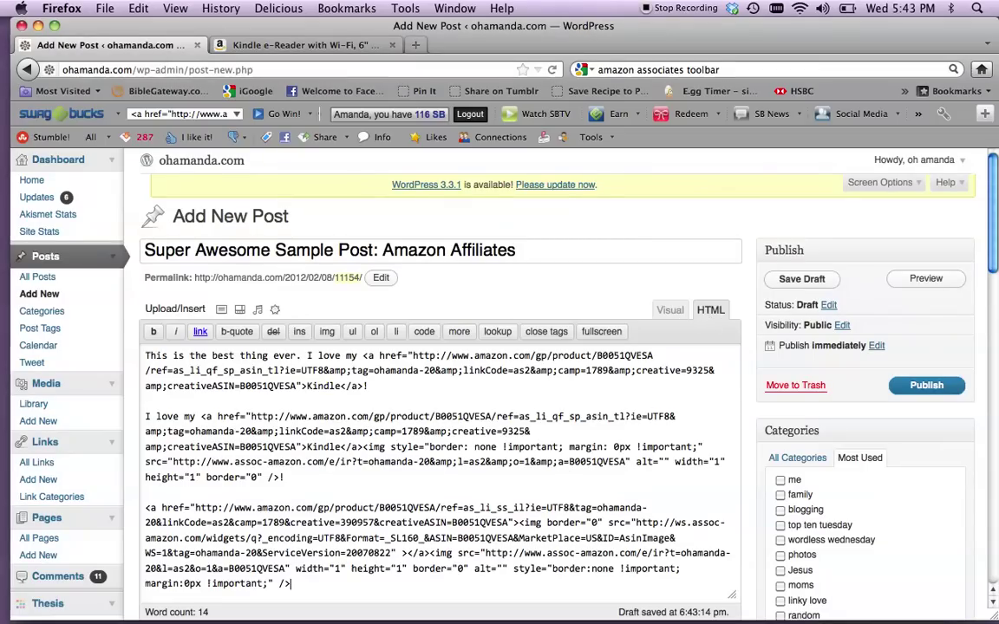
left_click(670, 310)
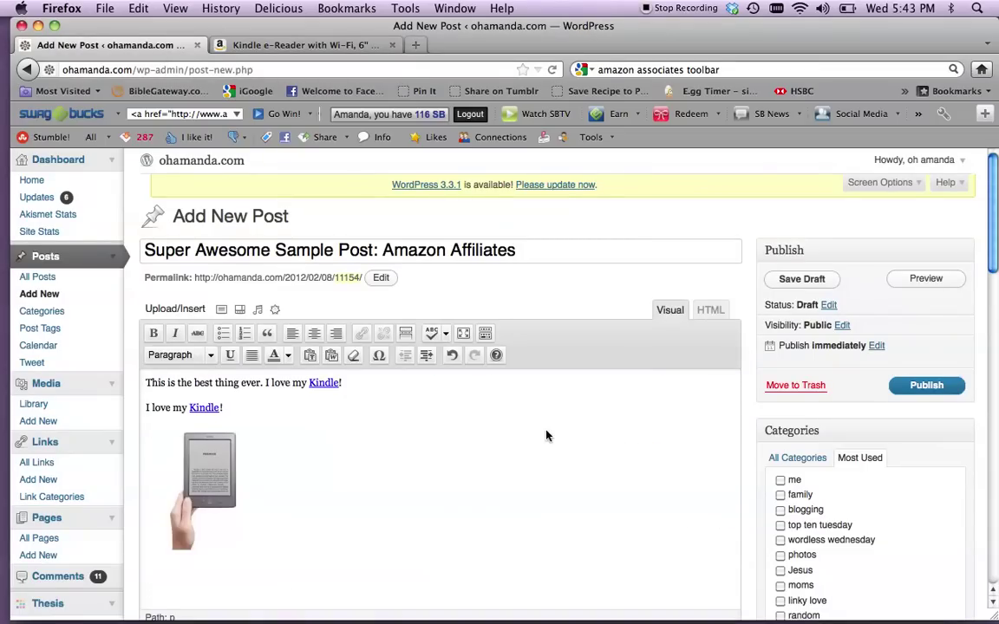
scroll(531, 437, "down", 1)
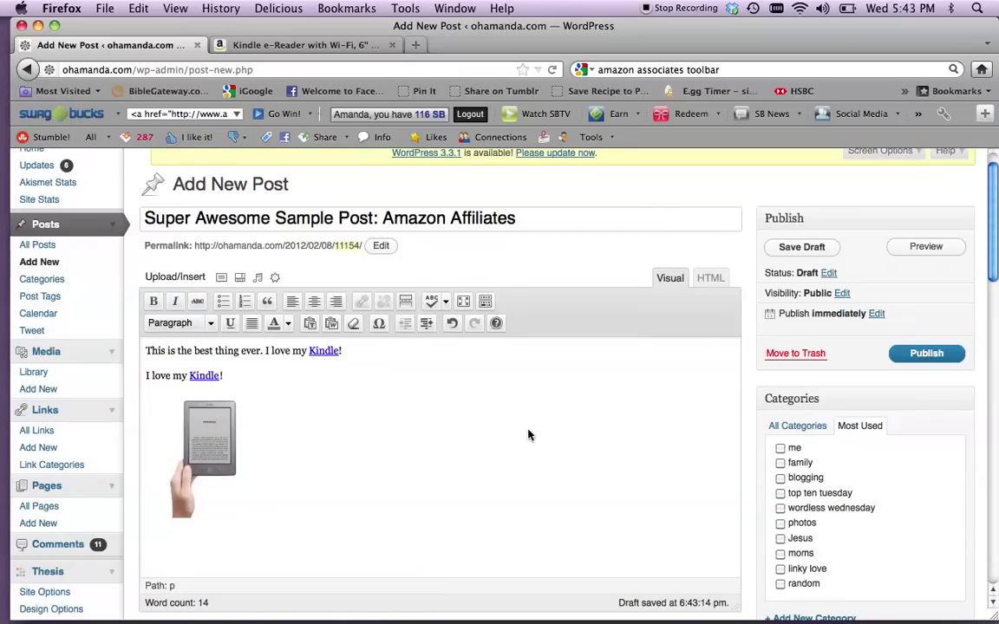
left_click(353, 45)
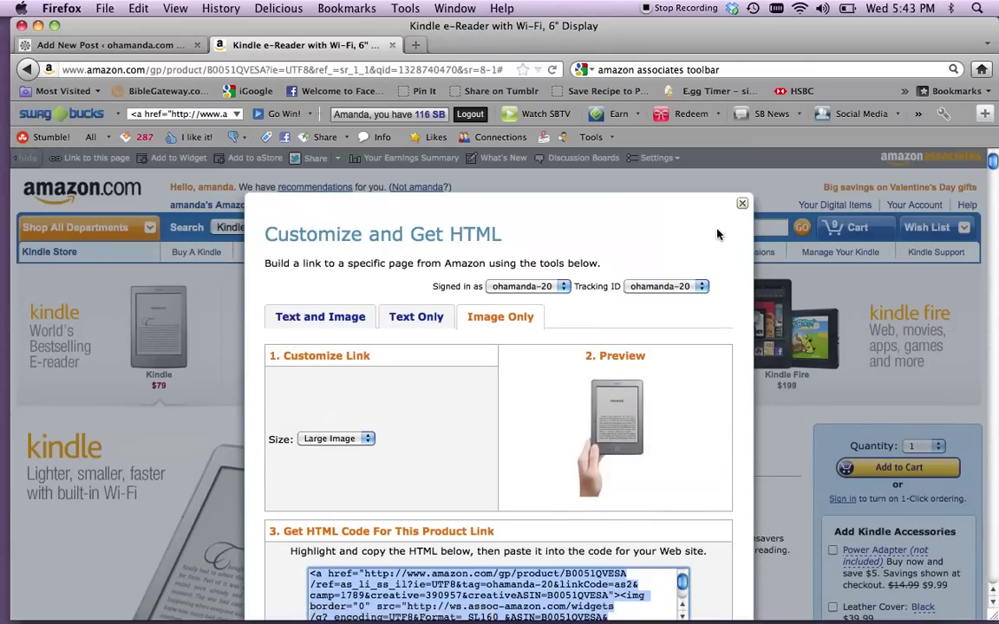
left_click(742, 204)
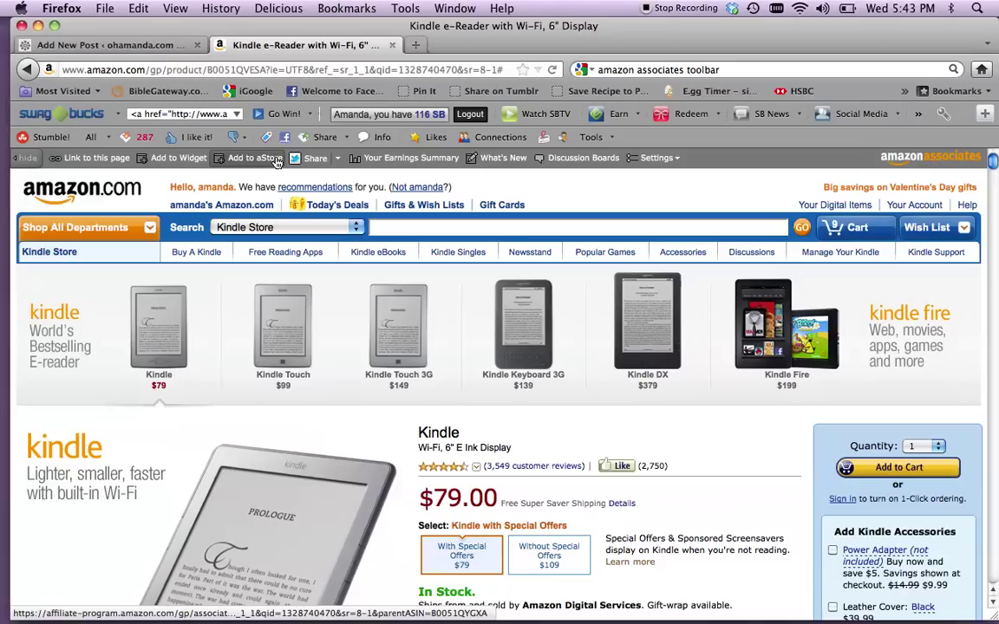
left_click(339, 162)
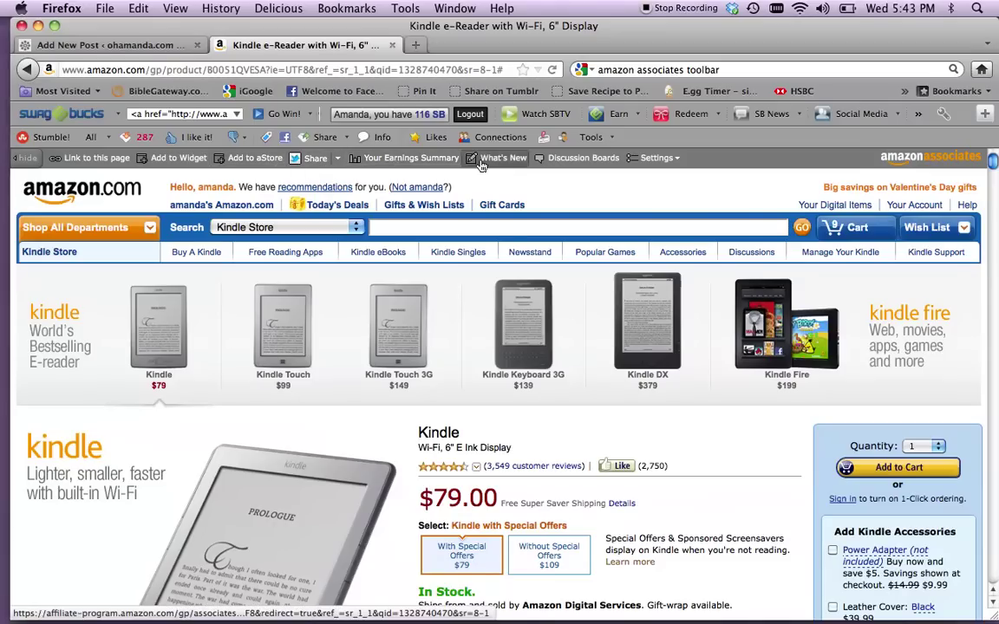
left_click(166, 41)
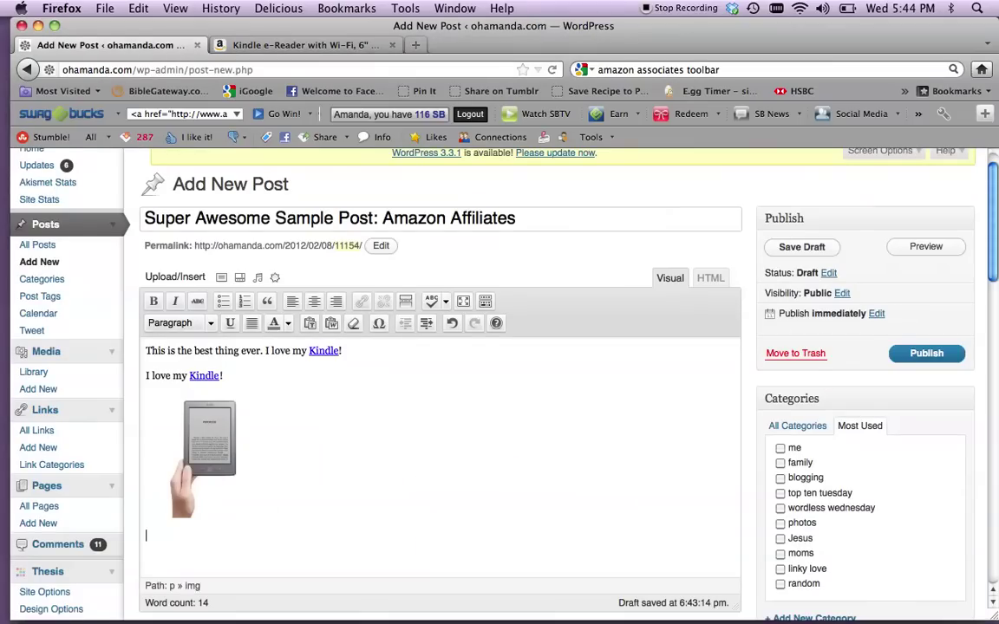